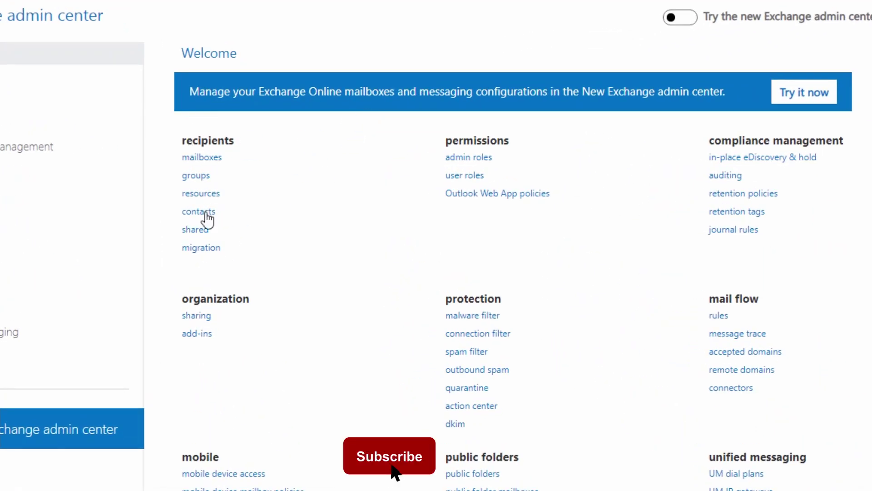
click(191, 229)
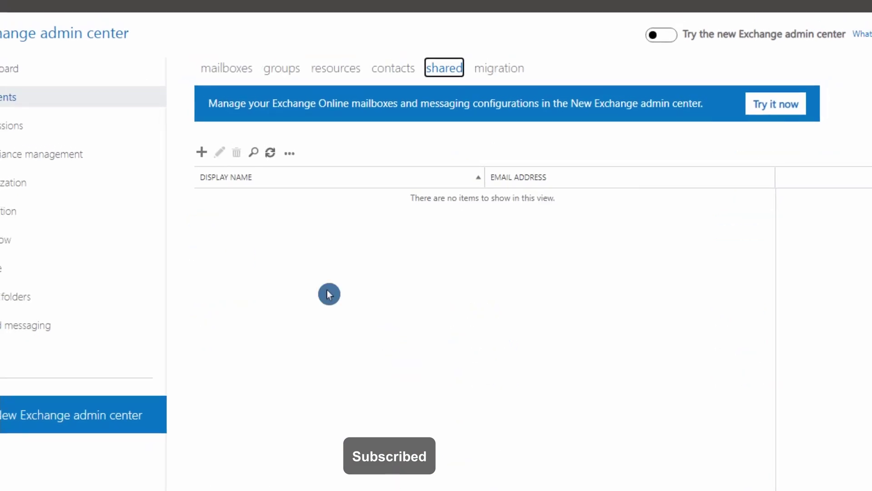
click(201, 153)
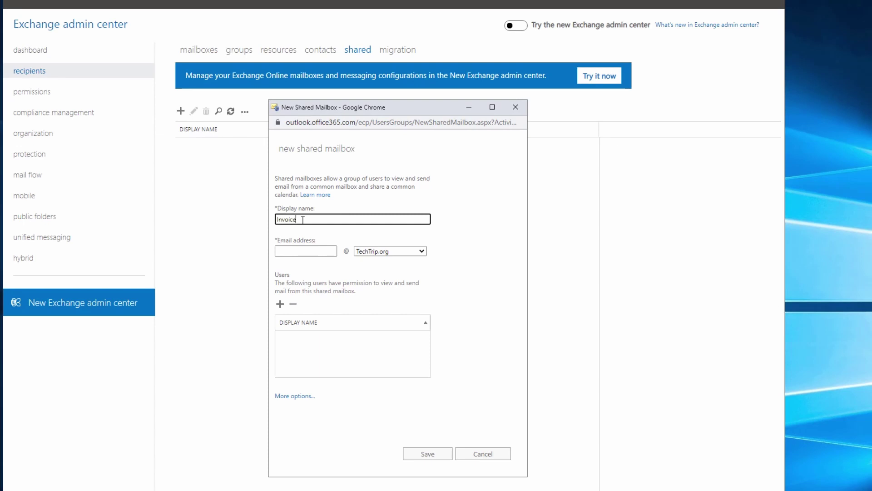
key(Tab)
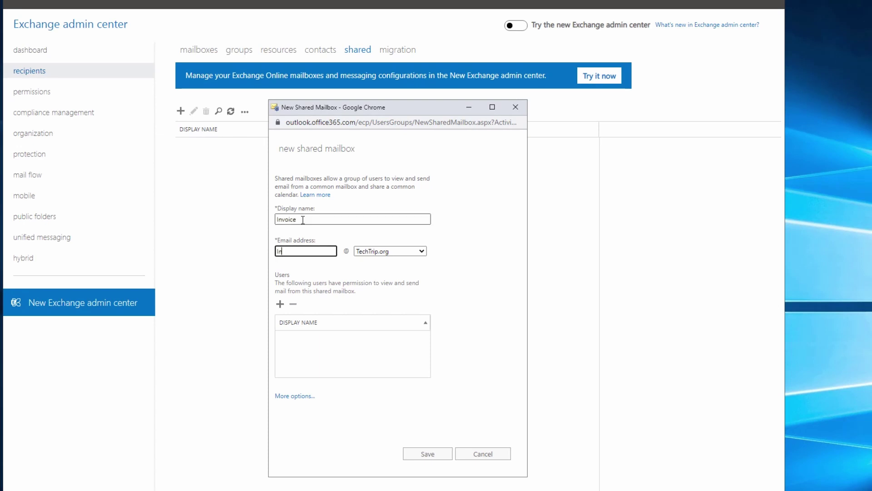
click(433, 455)
click(400, 356)
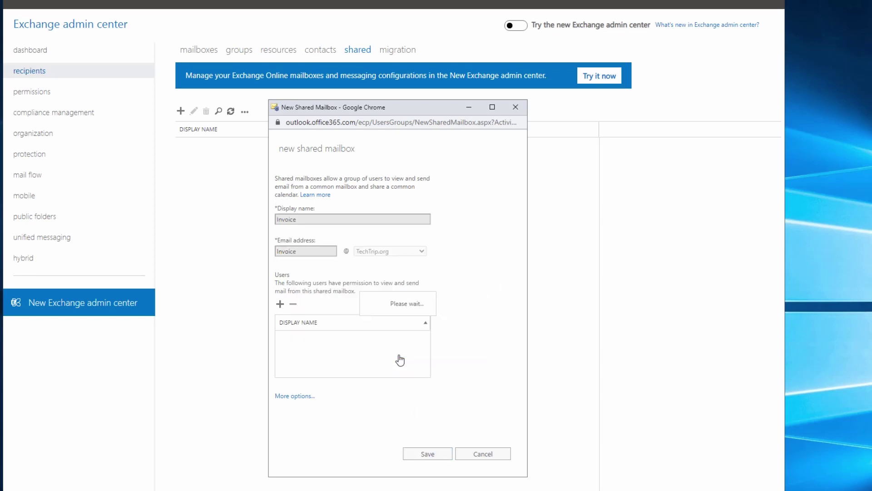
click(459, 347)
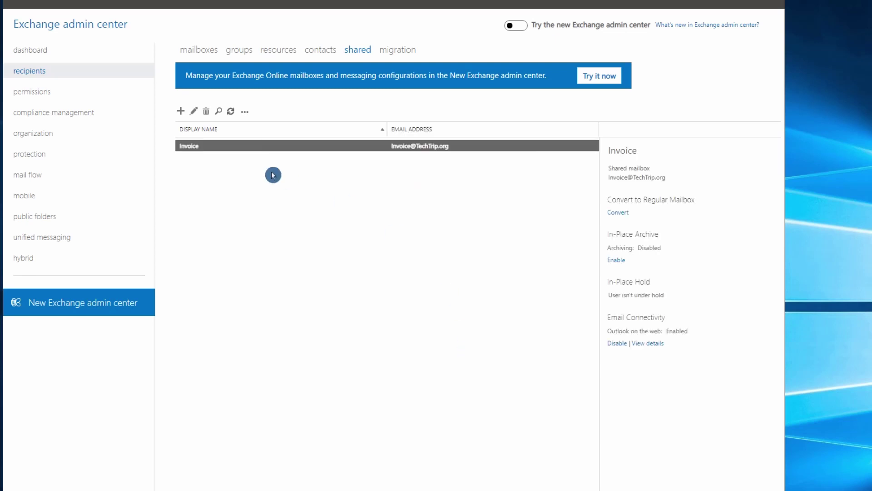
- Hide Invoice from address lists and add the user as its Full Access delegate
double_click(195, 146)
click(326, 282)
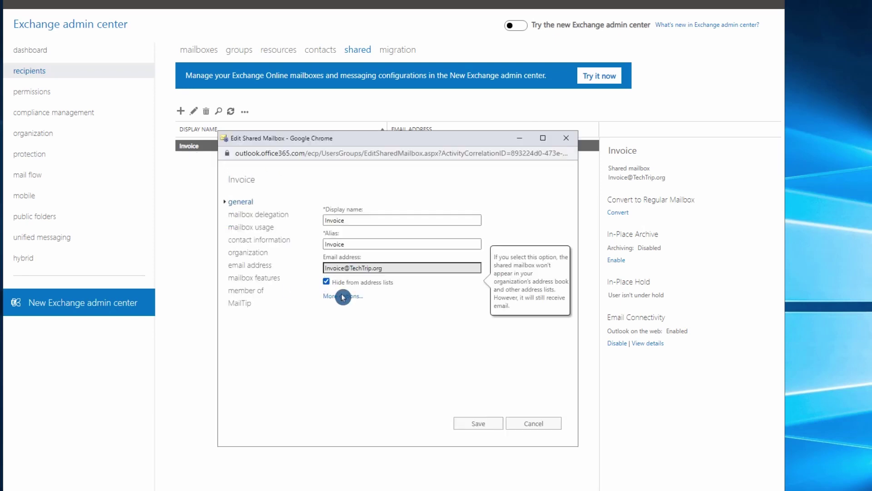
click(250, 221)
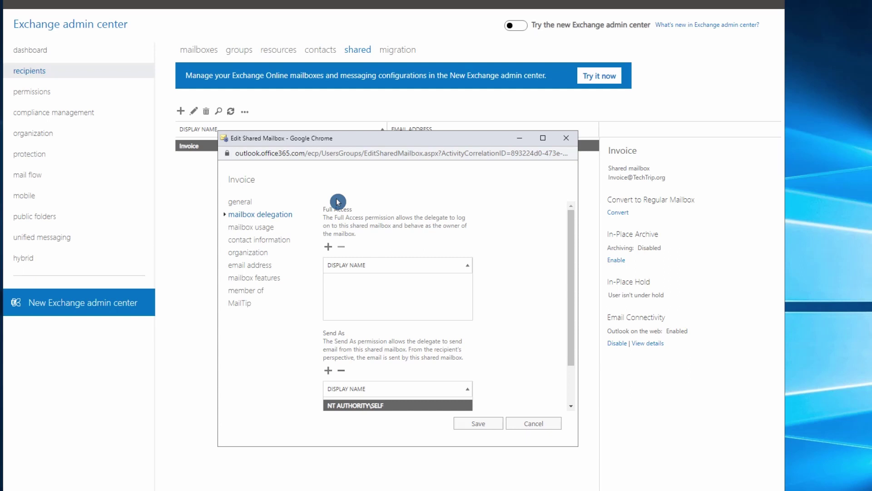
scroll(370, 273, down, 1)
click(328, 321)
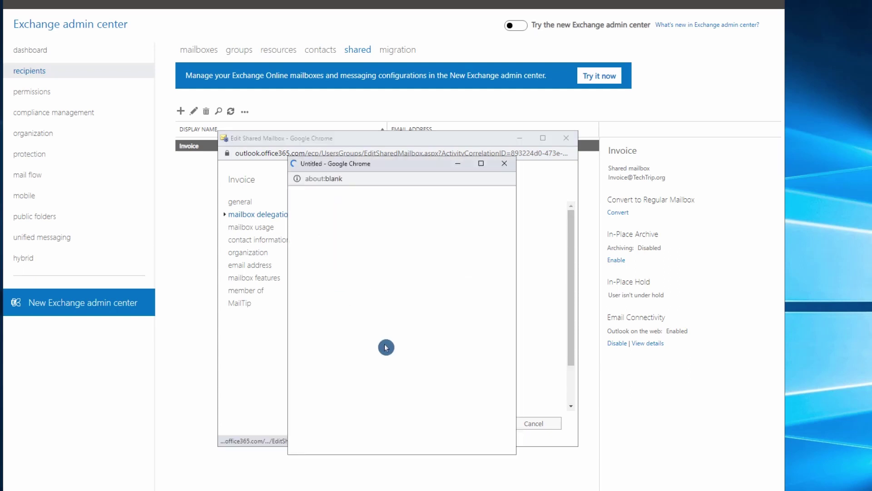
double_click(342, 237)
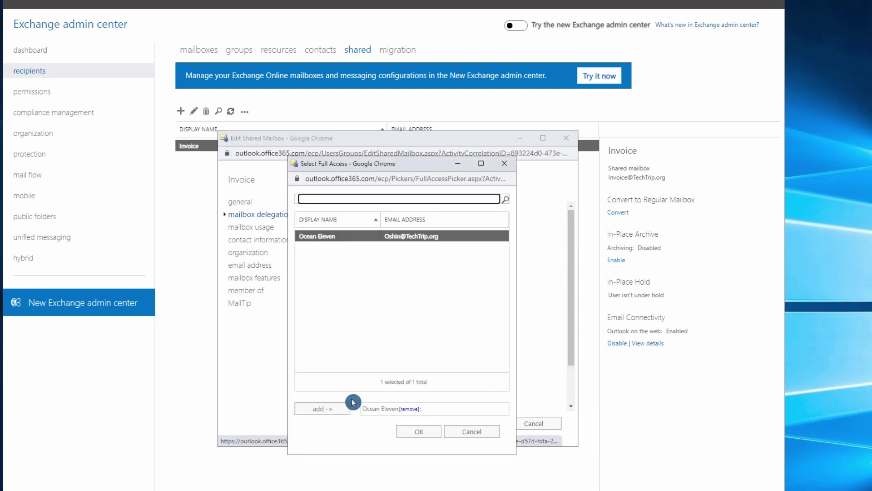
click(413, 434)
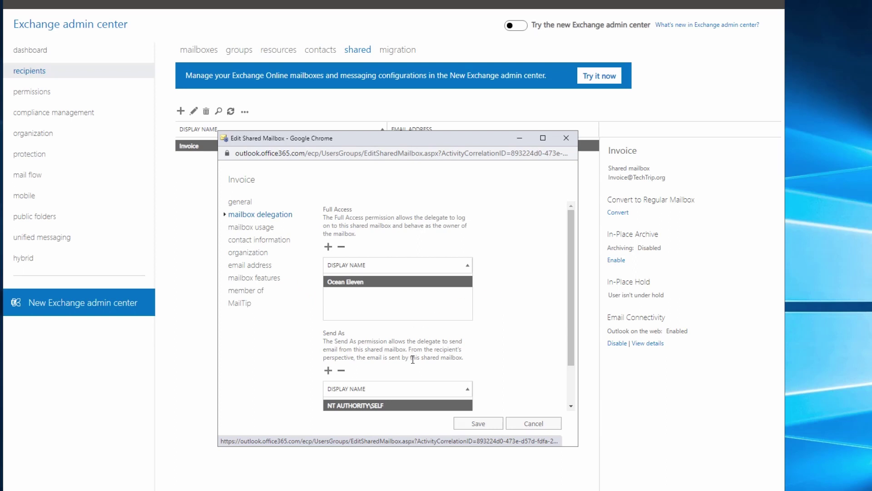
- Add the same user as a Send As delegate on Invoice
scroll(413, 359, down, 1)
click(328, 321)
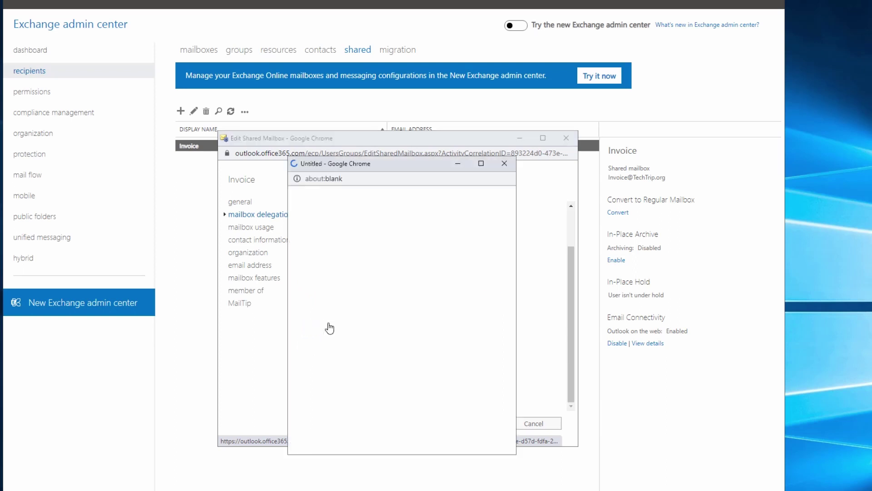
click(323, 408)
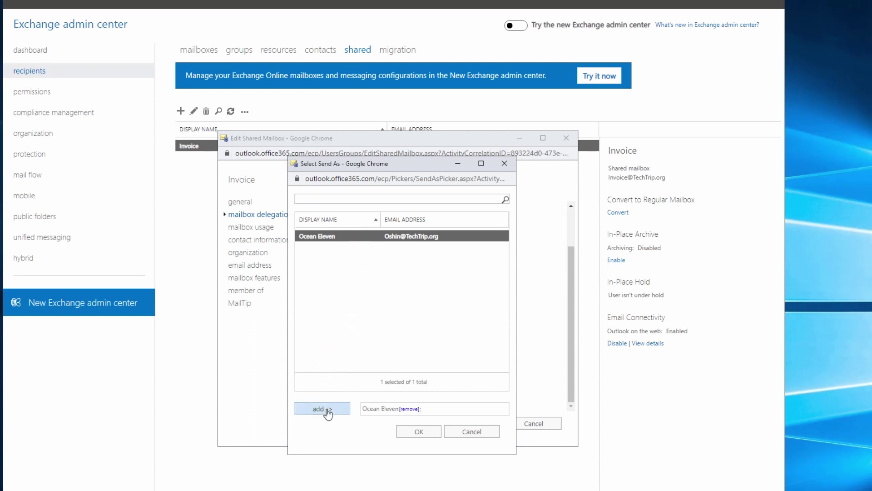
click(418, 431)
- Review Invoice's usage, contact information and email addresses, then save the changes
click(251, 228)
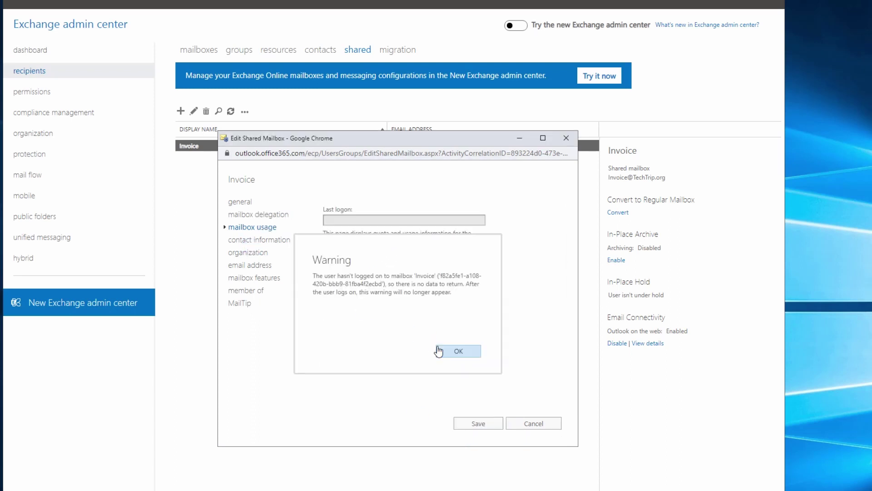
click(447, 351)
click(276, 226)
click(260, 241)
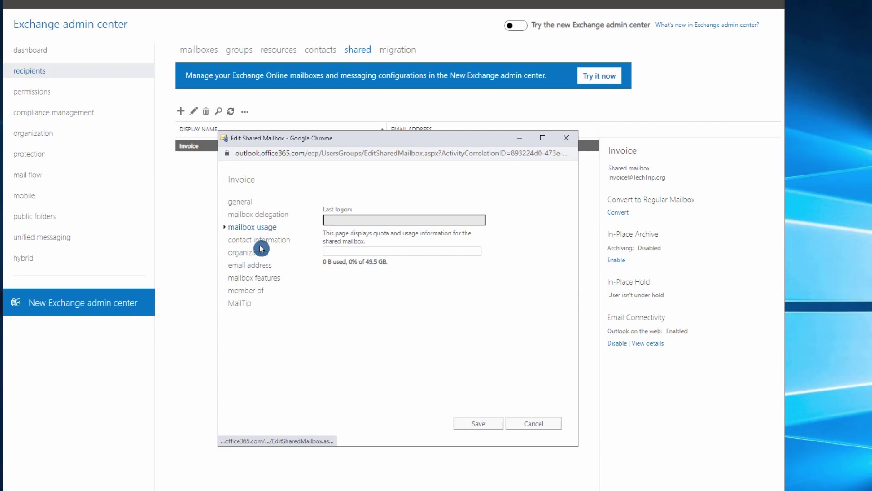
click(251, 265)
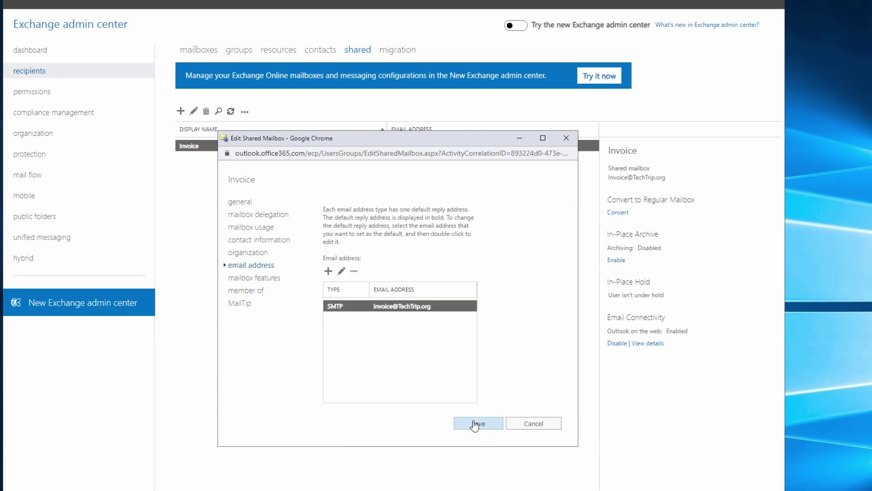
click(473, 424)
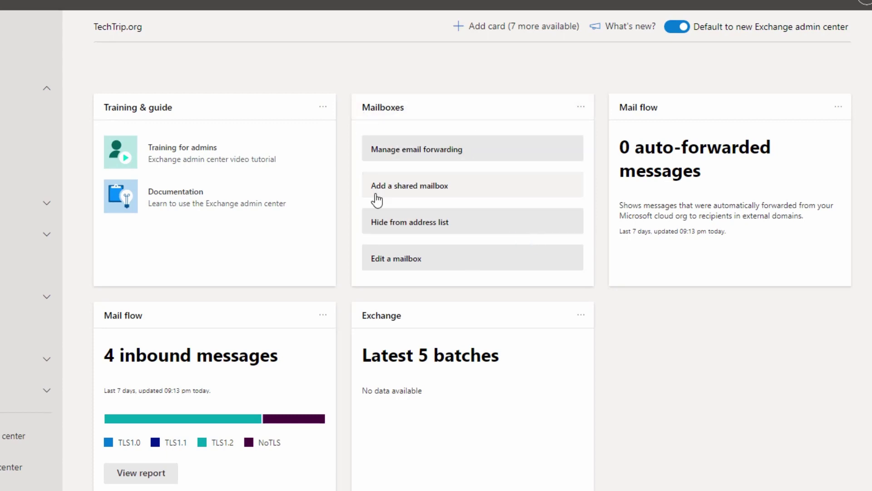
click(426, 194)
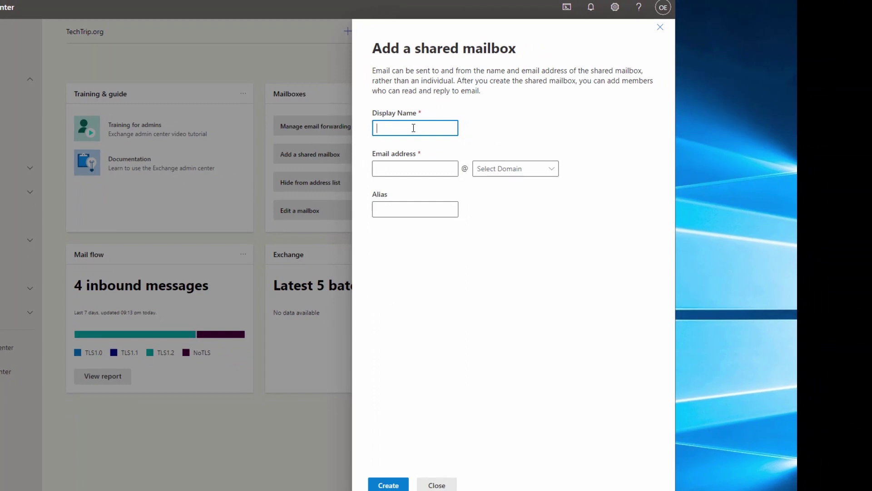
key(BackSpace)
key(Tab)
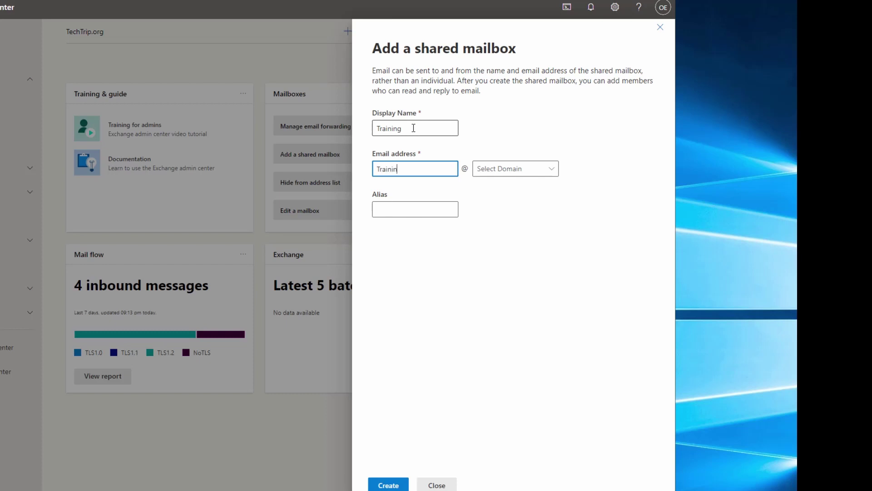
click(546, 169)
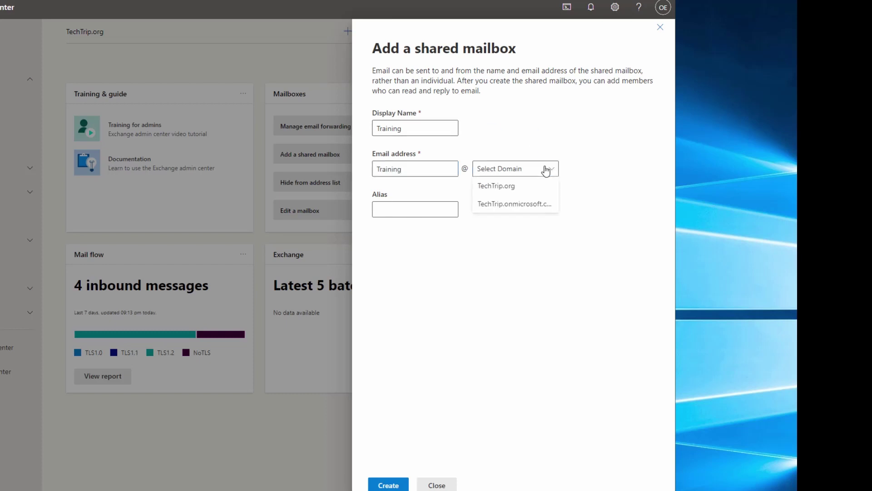
click(531, 187)
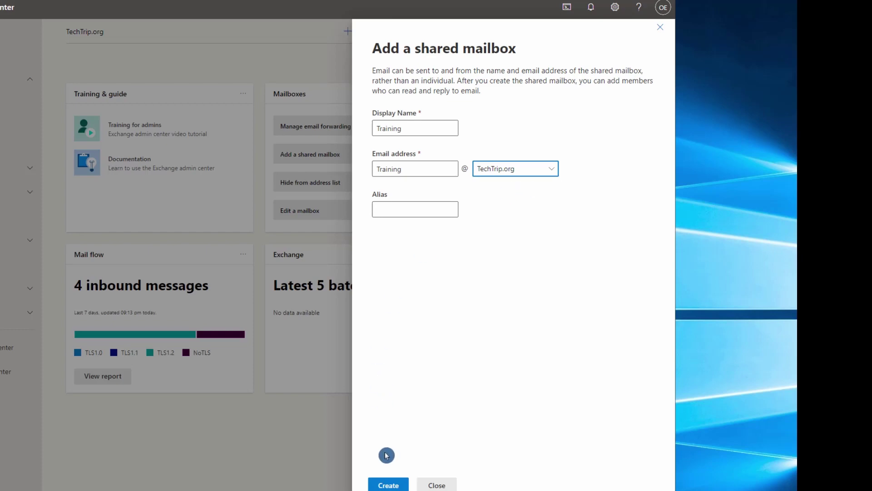
click(389, 486)
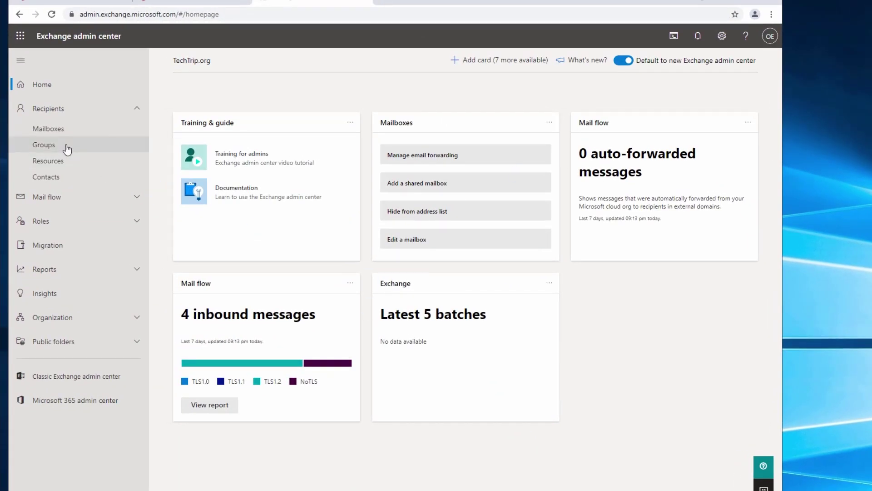
- Open Training's mailbox delegation and grant the user Read and manage permission
click(58, 129)
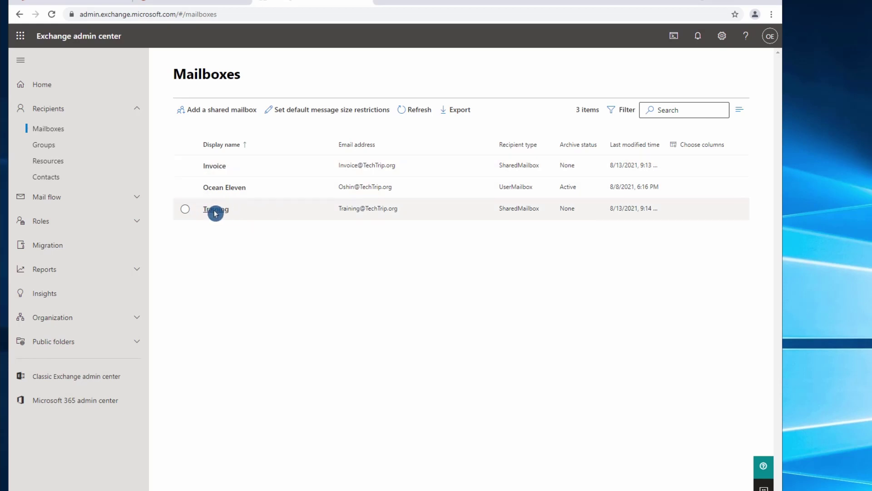
click(185, 212)
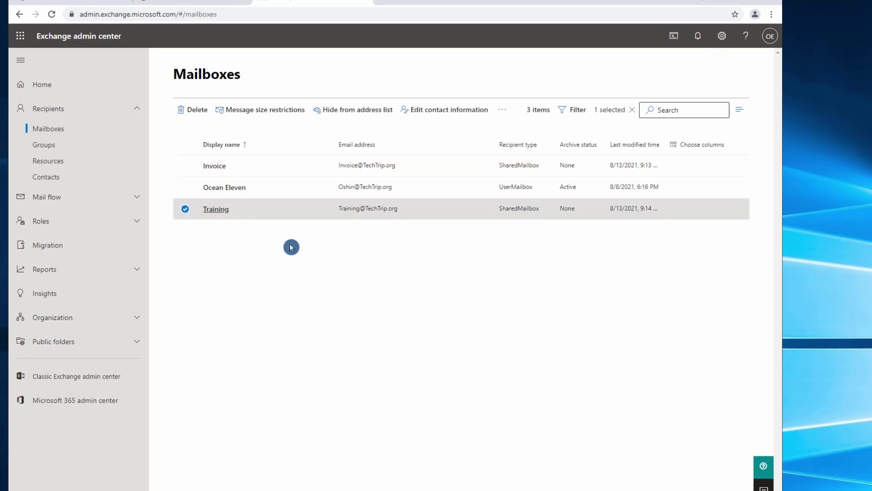
click(219, 210)
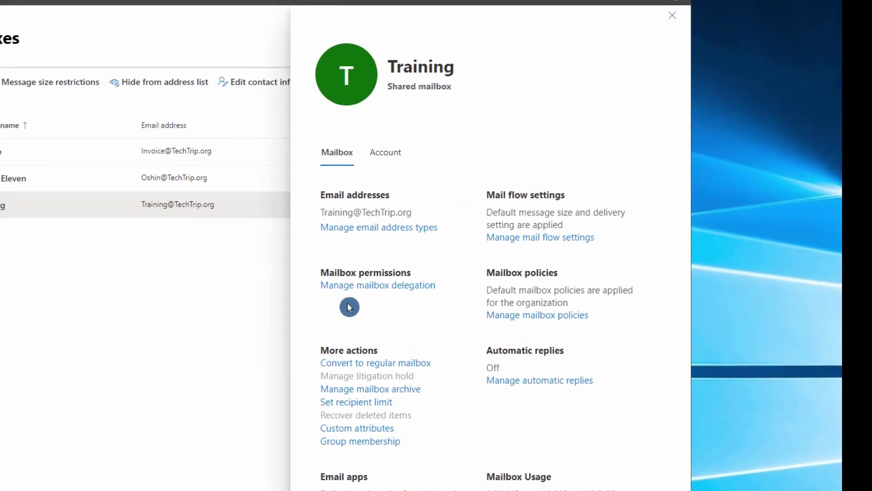
click(411, 287)
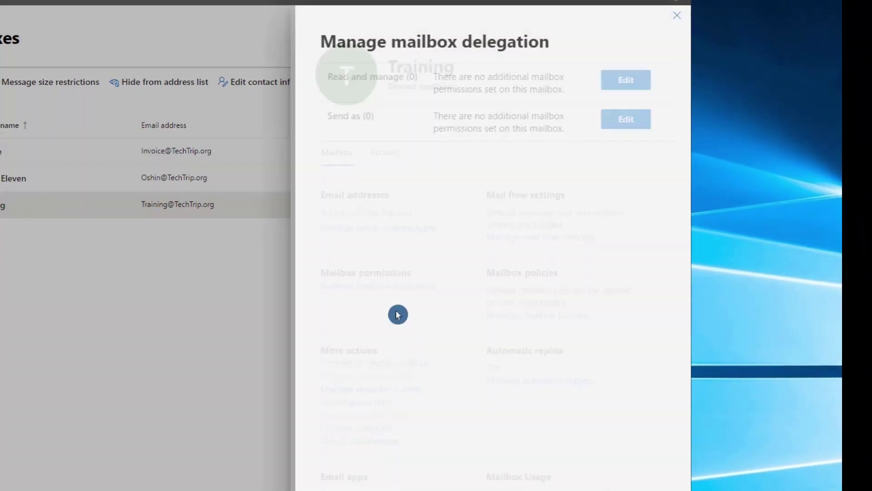
click(629, 87)
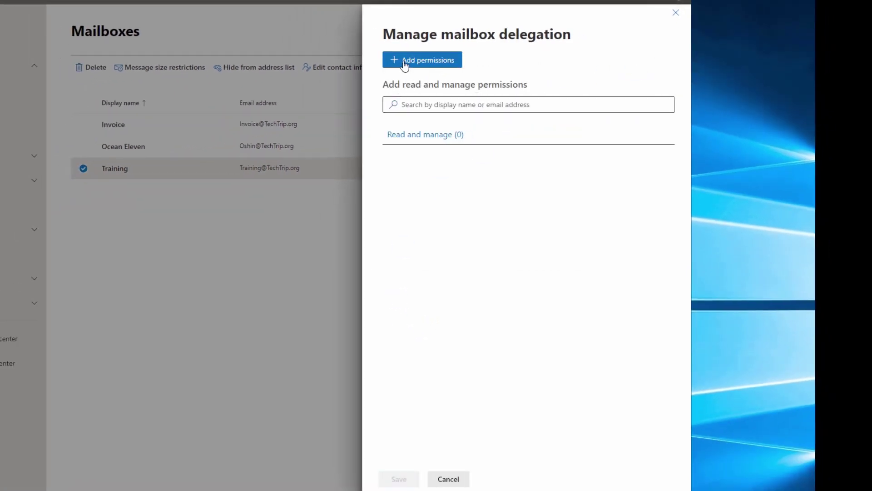
click(405, 63)
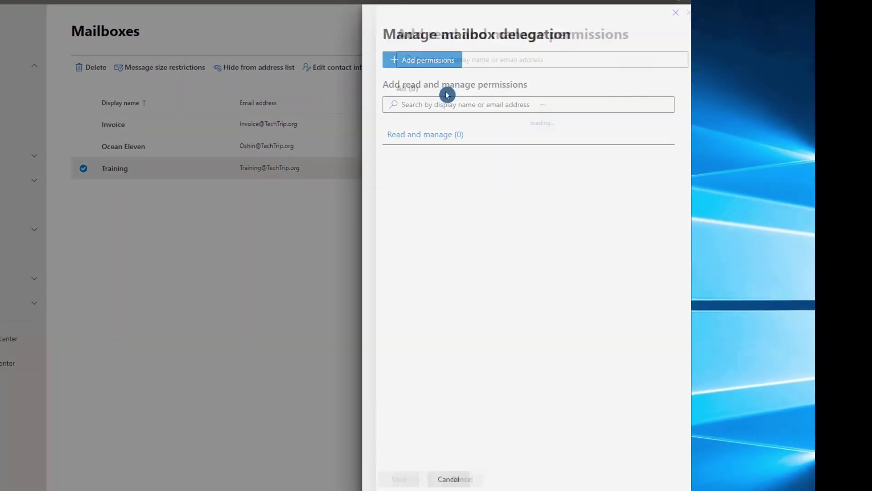
click(396, 107)
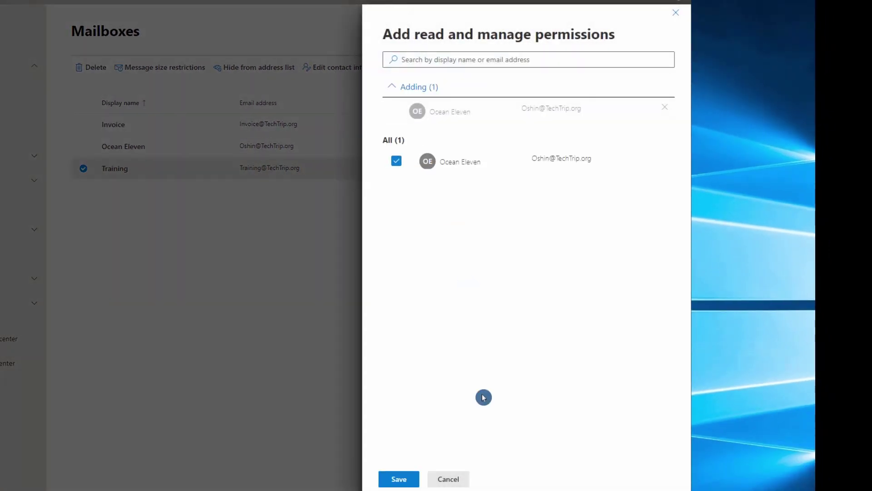
click(399, 479)
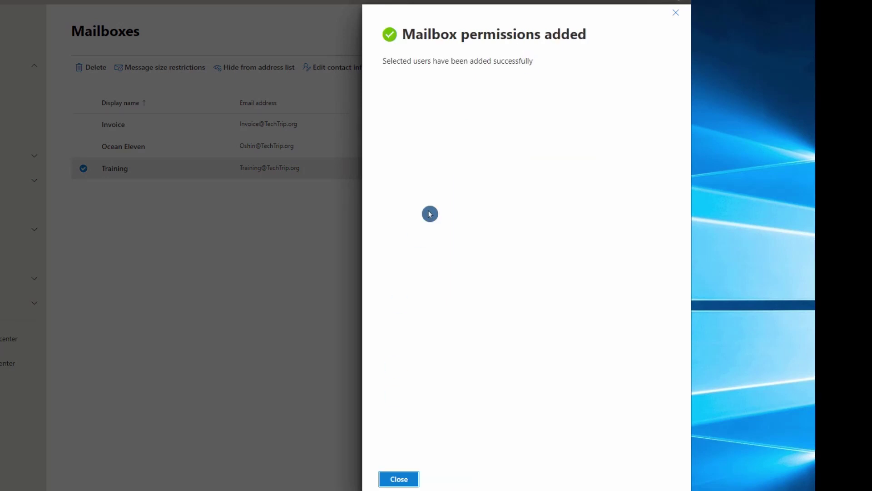
click(406, 480)
click(448, 479)
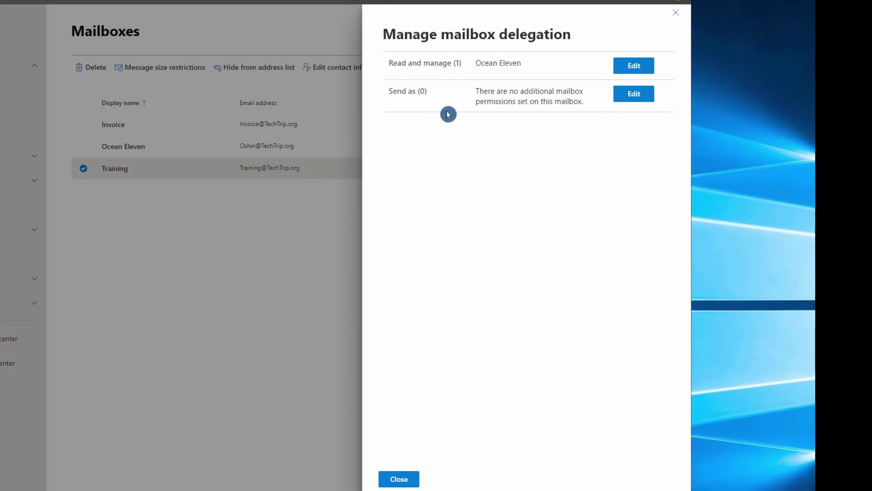
- Grant the user Send as permission on Training and return to its details
click(630, 94)
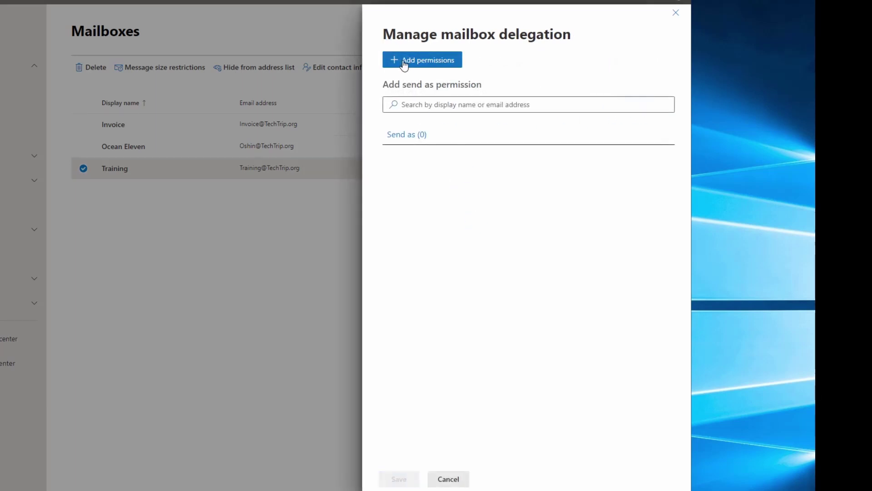
click(402, 60)
click(411, 109)
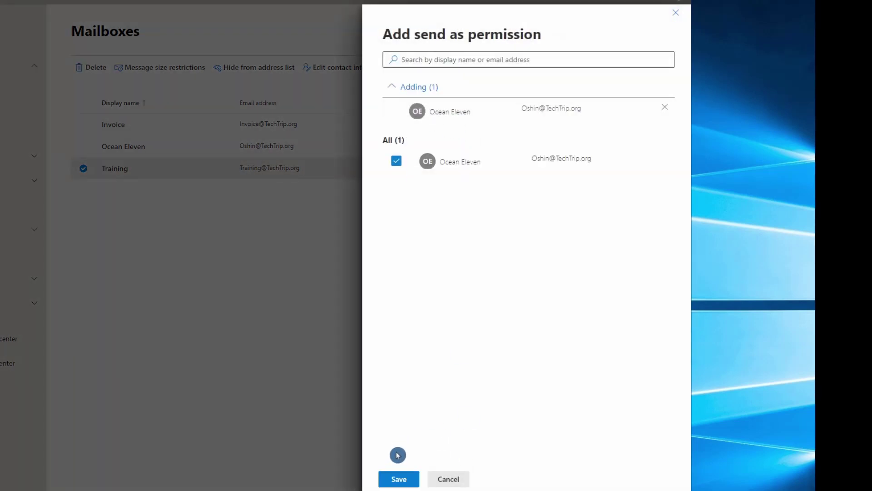
click(397, 479)
click(411, 483)
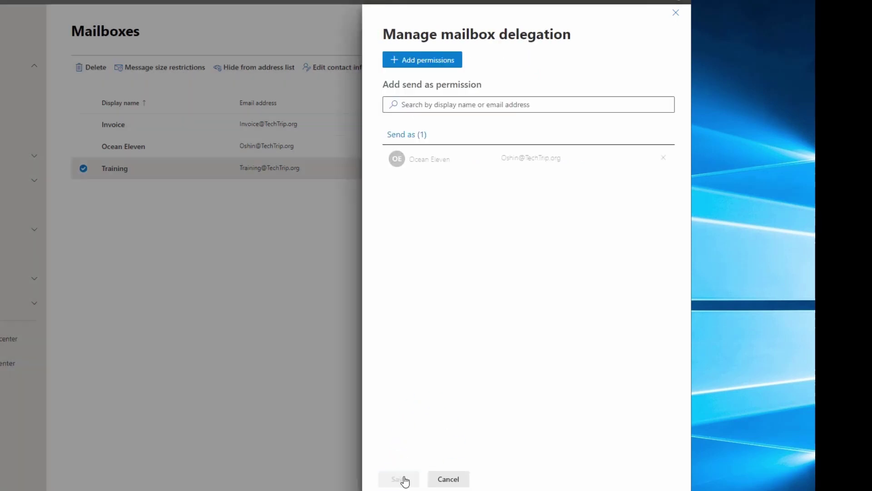
click(457, 480)
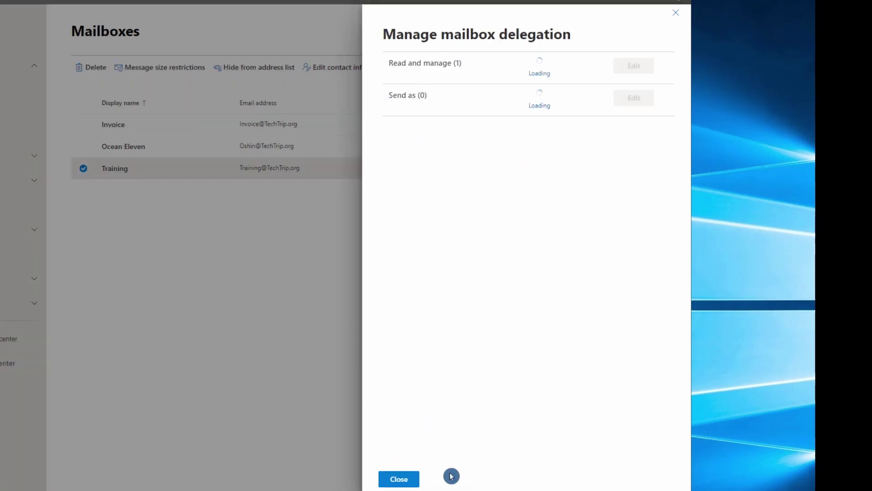
click(400, 480)
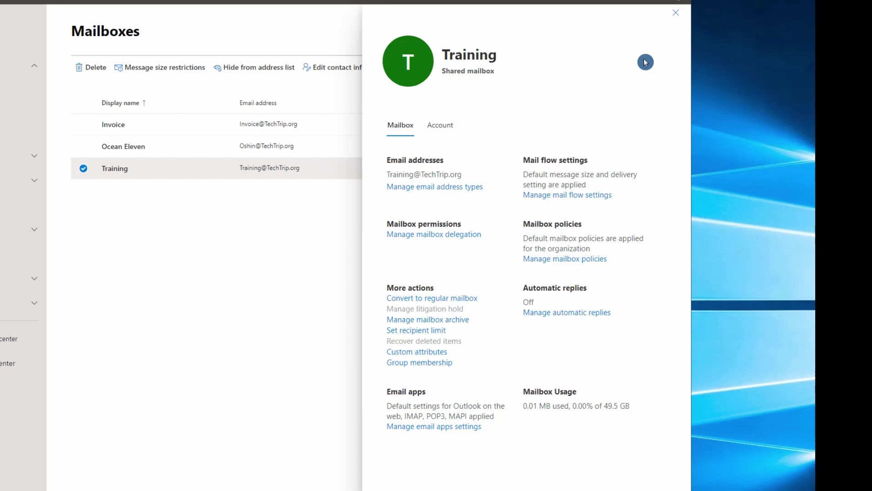
- Run New-Mailbox -Name Admin -Shared in the PowerShell ISE console
click(676, 13)
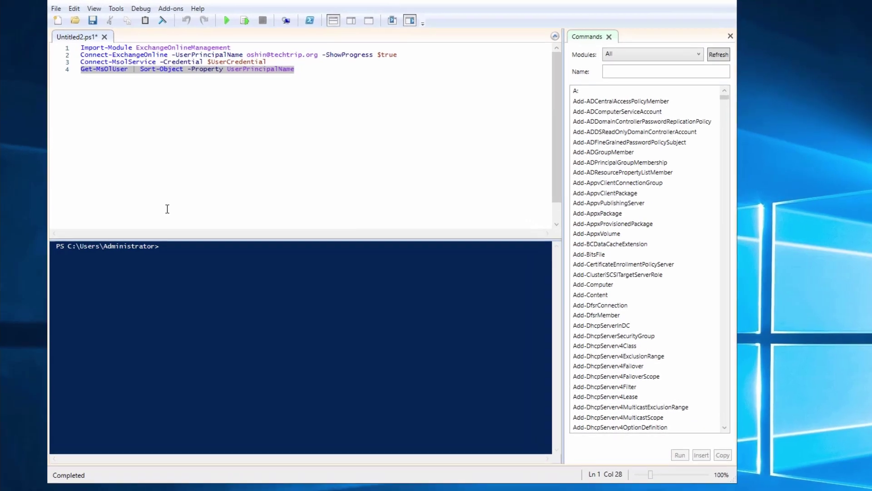
text(new)
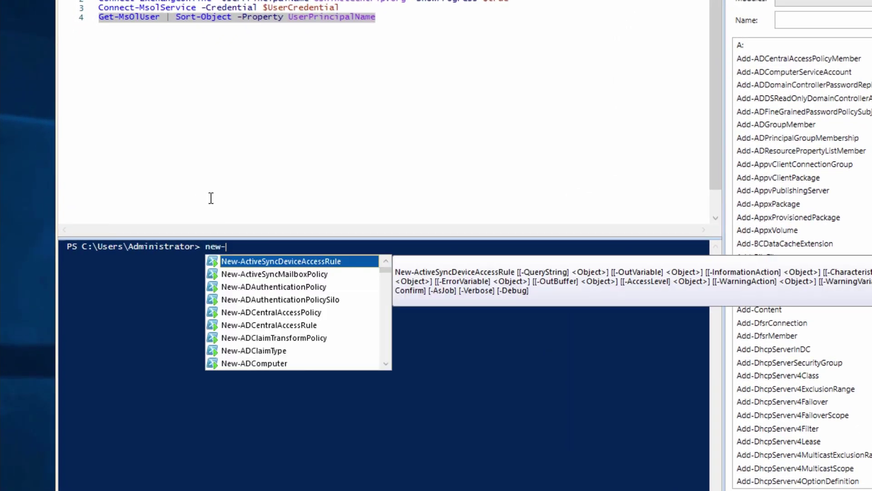
text(-mail)
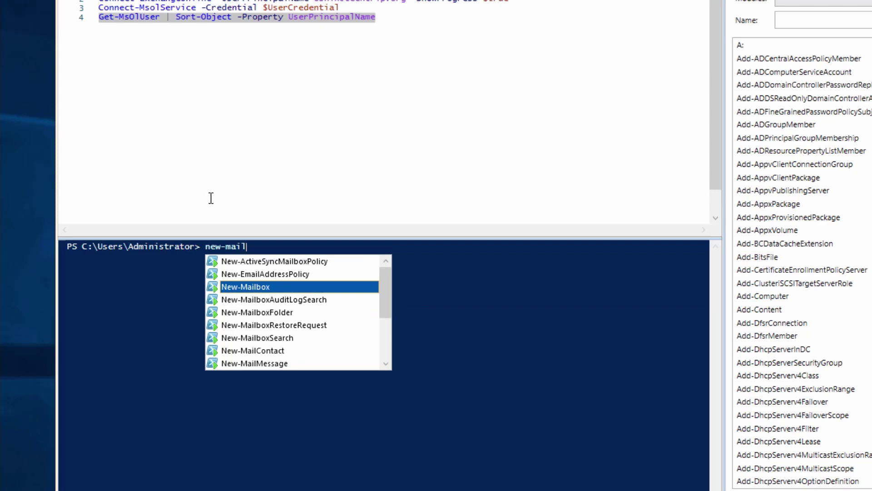
key(Tab)
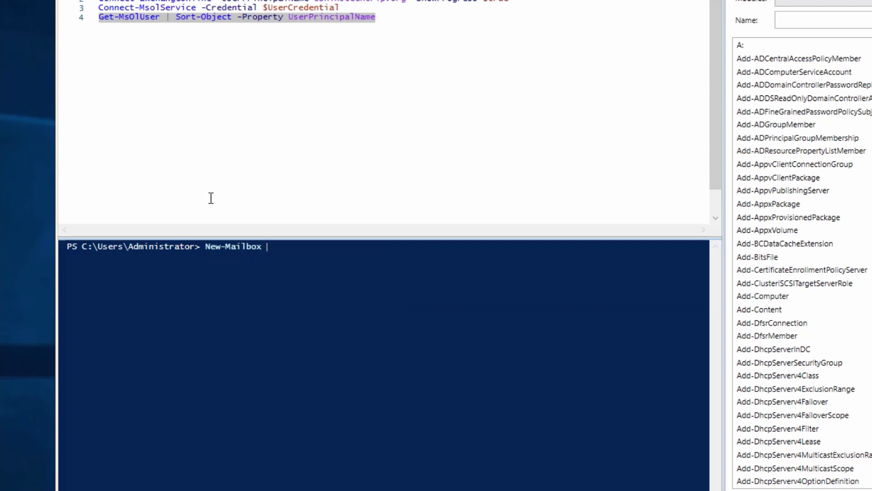
text(-name)
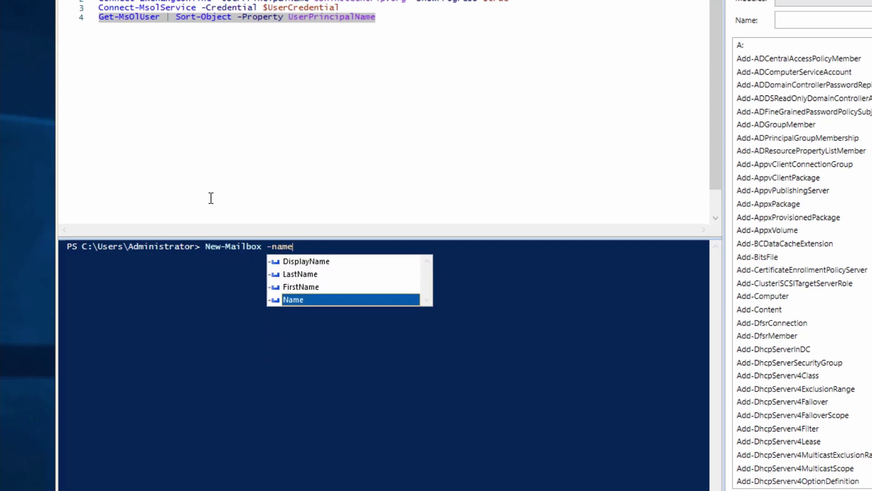
key(Escape)
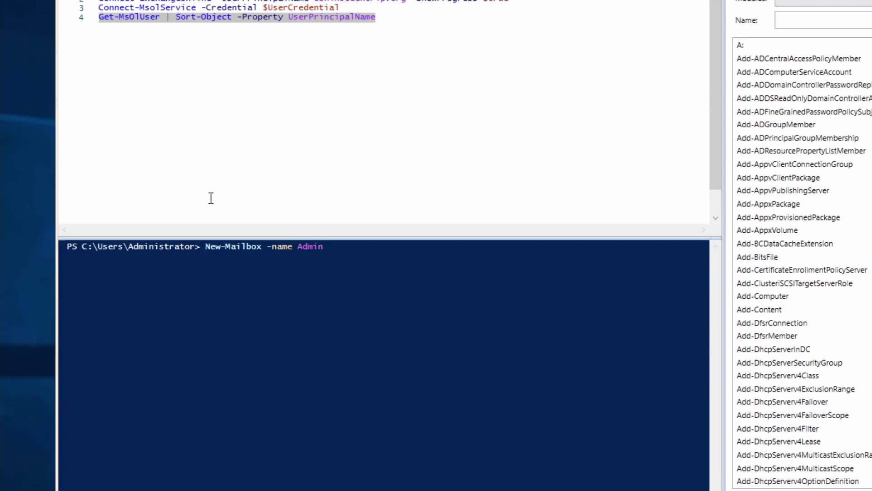
text(Admin )
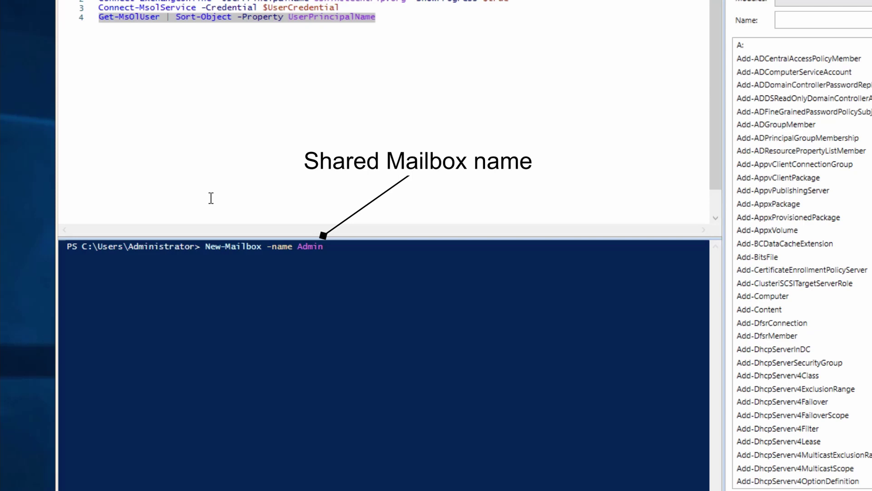
text(-sha)
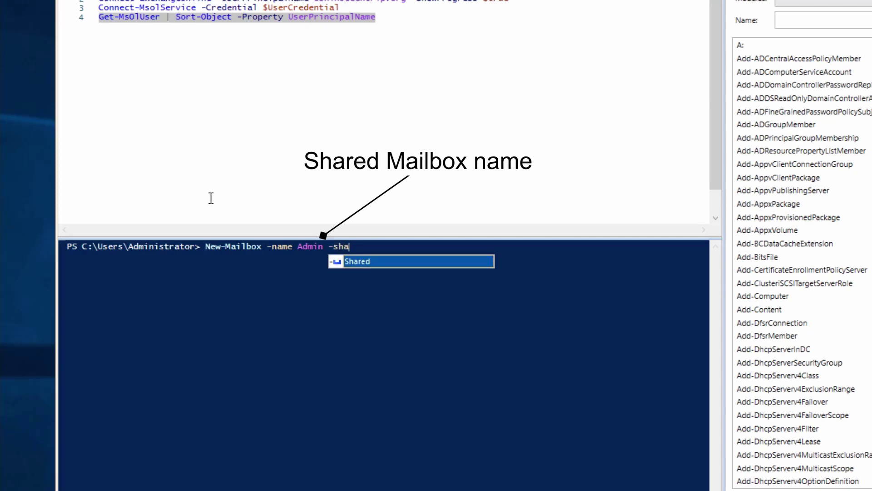
key(Tab)
key(Return)
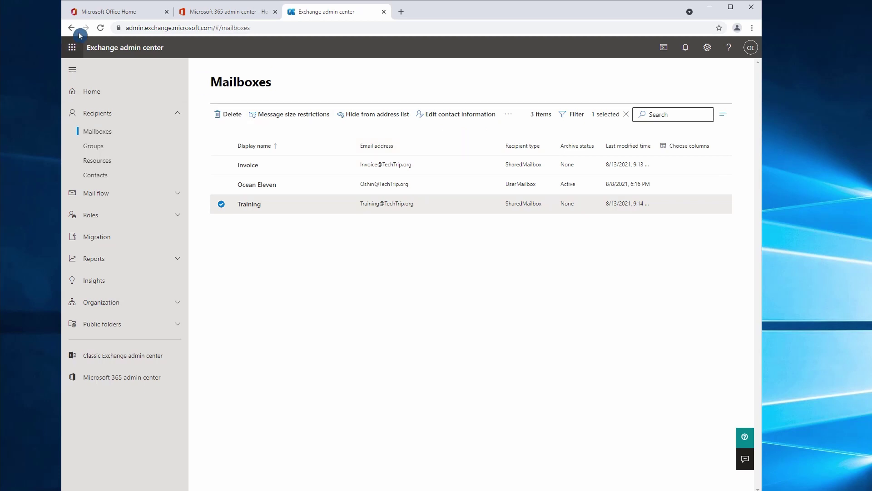
- Reload the Exchange Mailboxes page so Admin appears in the list
click(103, 30)
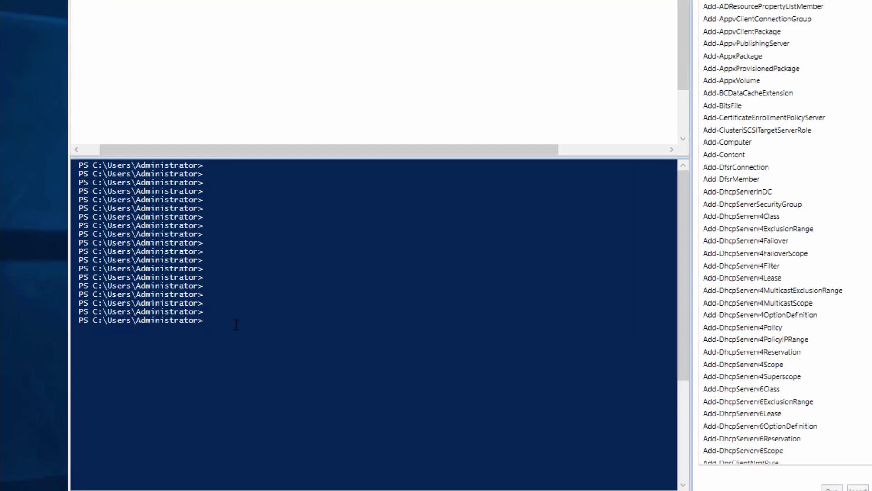
- Type Add-MailboxPermission -Identity Admin for the user with AccessRights FullAccess
text(add-mailbox)
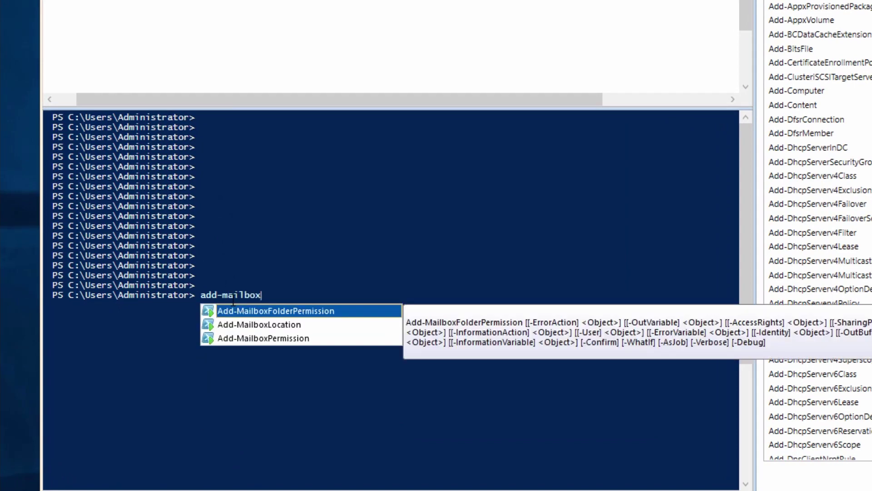
key(Down)
key(Down)
key(Return)
text(-i)
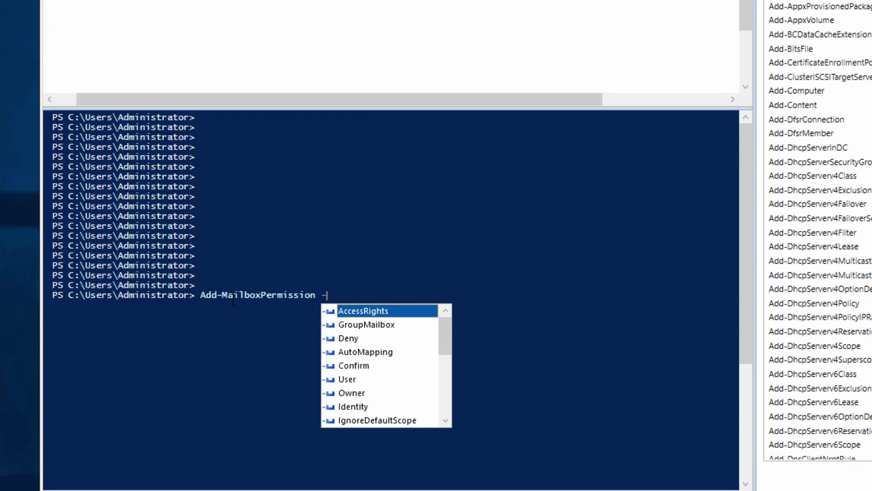
key(Return)
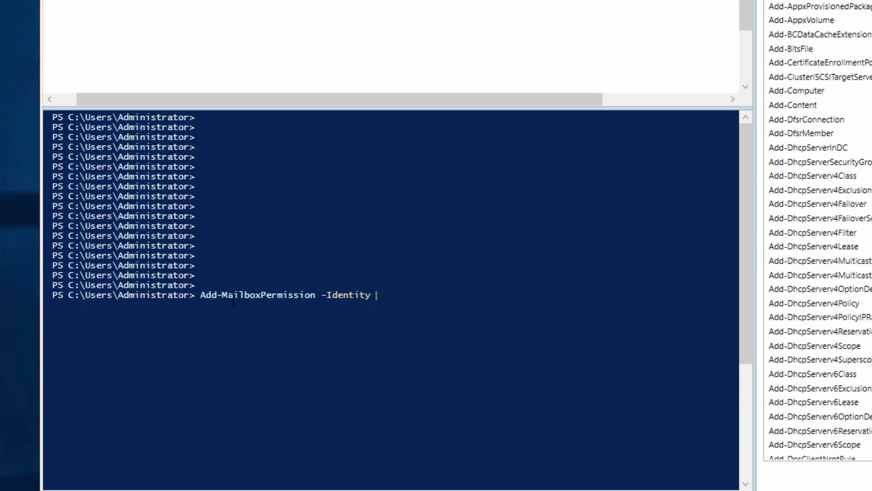
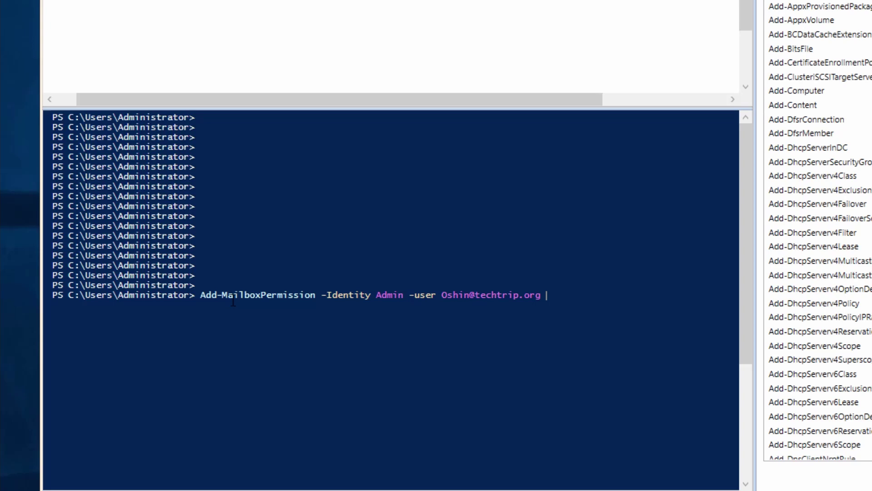
text( -Acc)
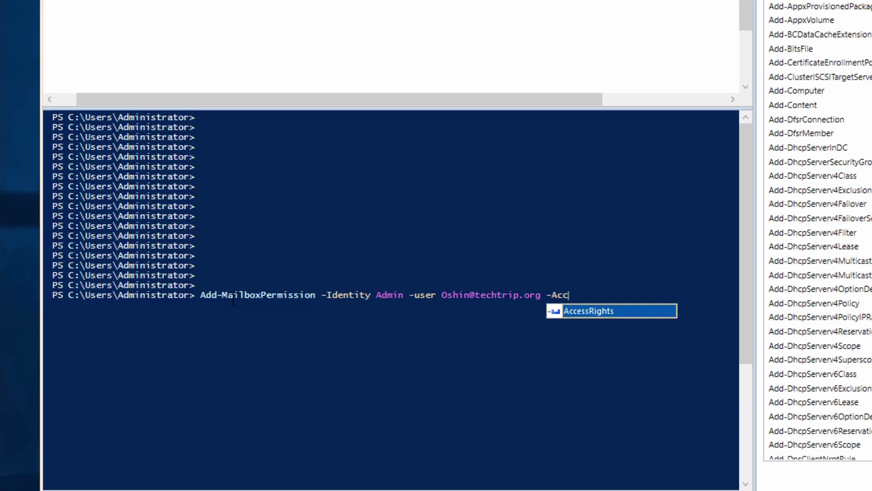
key(Tab)
text(FullAS)
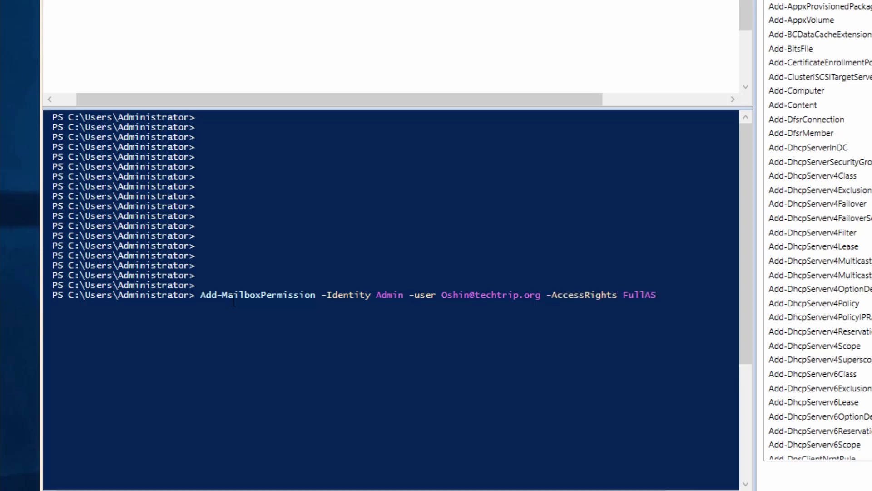
key(BackSpace)
text(ccess -in)
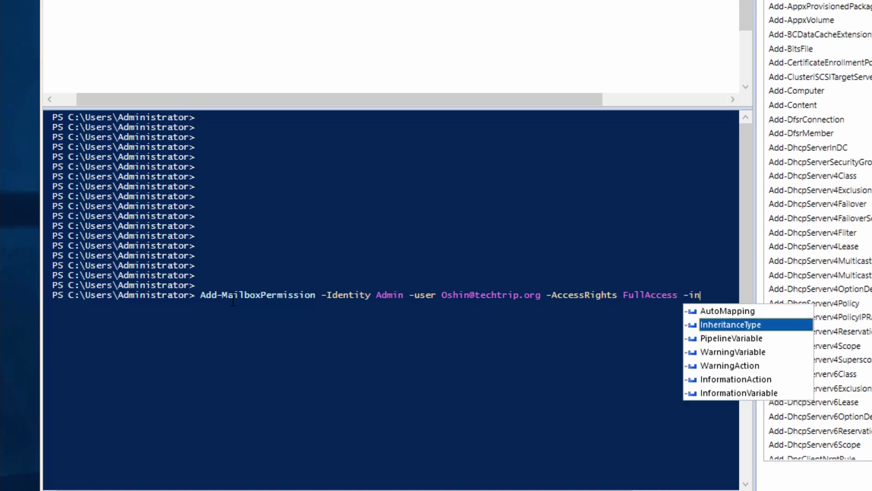
- Add -InheritanceType All, drop the AutoMapping option, and run the command
key(Tab)
text(All)
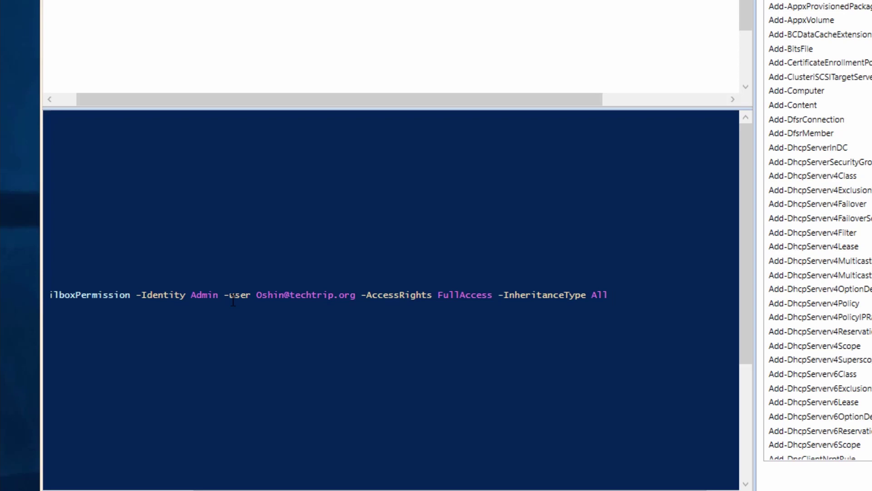
text(-)
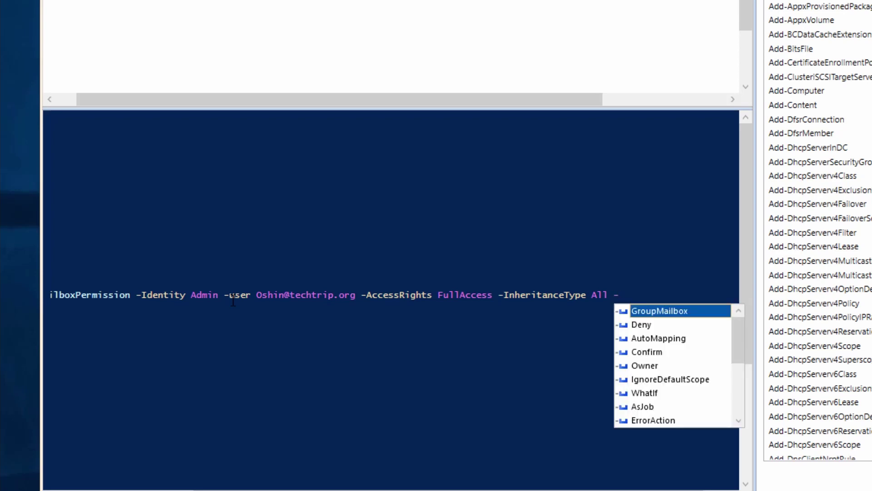
text(aut)
key(Tab)
text($)
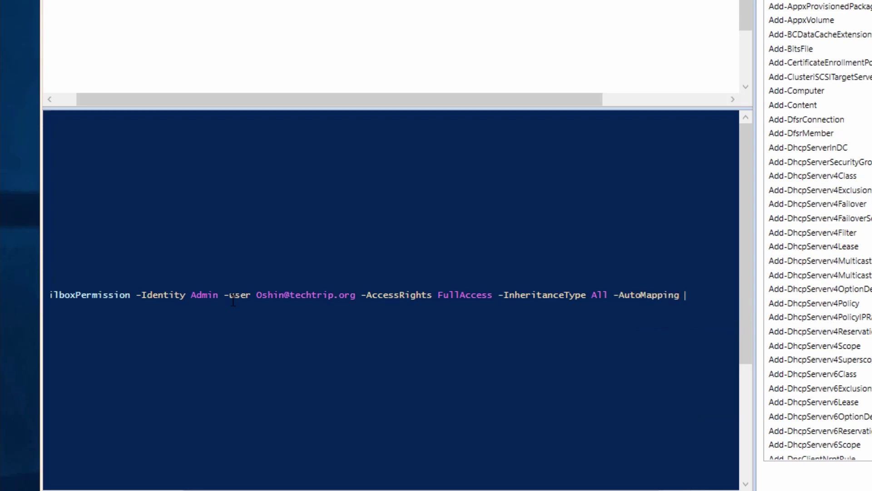
text(fa)
key(BackSpace)
key(BackSpace)
key(BackSpace)
key(BackSpace)
key(BackSpace)
key(BackSpace)
key(BackSpace)
key(BackSpace)
key(BackSpace)
key(BackSpace)
key(BackSpace)
key(BackSpace)
key(BackSpace)
key(BackSpace)
key(BackSpace)
key(BackSpace)
key(BackSpace)
key(BackSpace)
key(BackSpace)
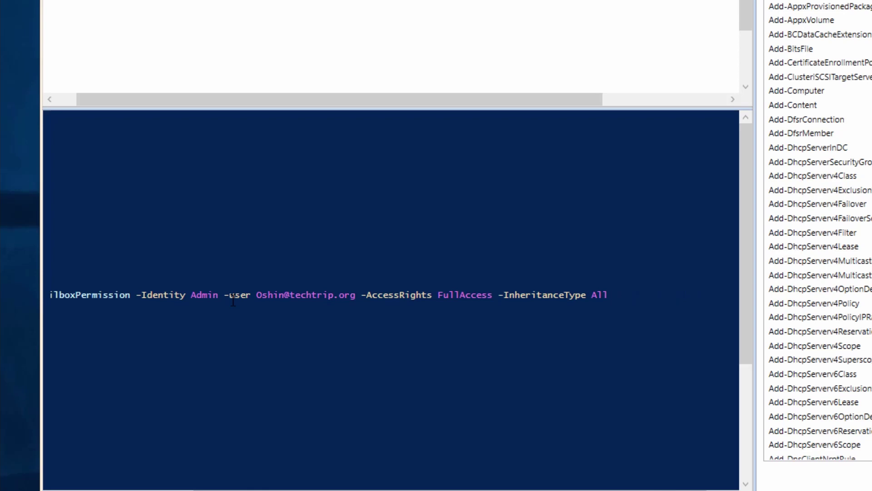
key(Return)
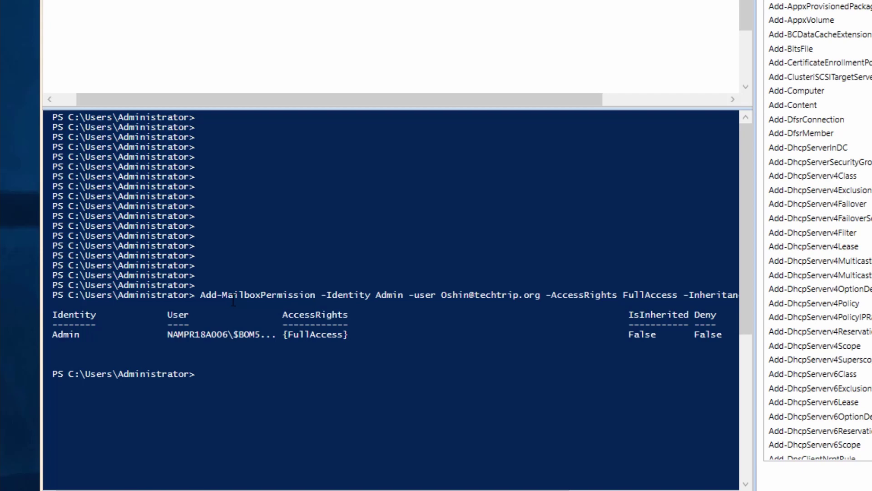
- Run Add-RecipientPermission -Identity Admin with the user as Trustee and AccessRights SendAs, confirming Yes to All
text(add-re)
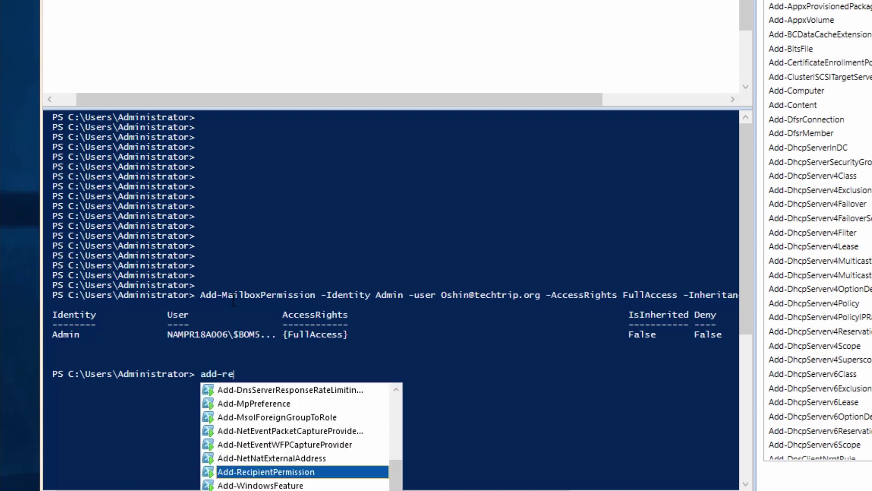
key(Tab)
text(-i)
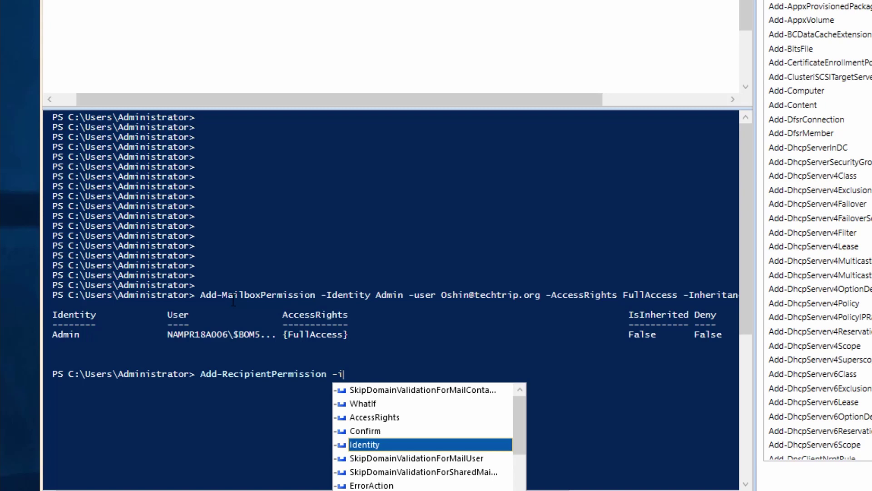
key(Tab)
text(Admin)
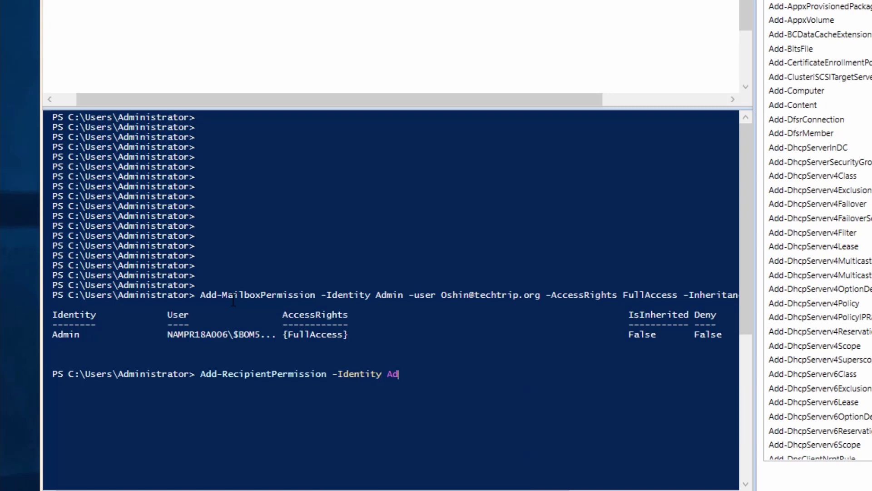
text( -)
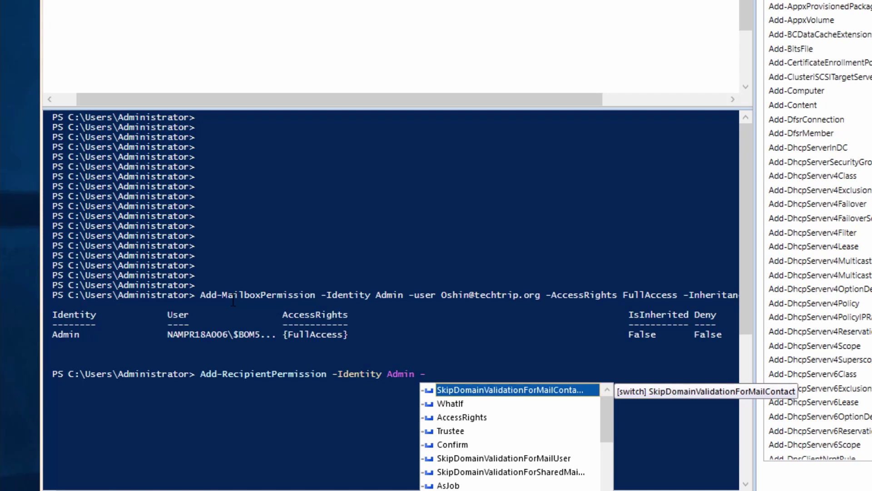
text(tr)
key(Tab)
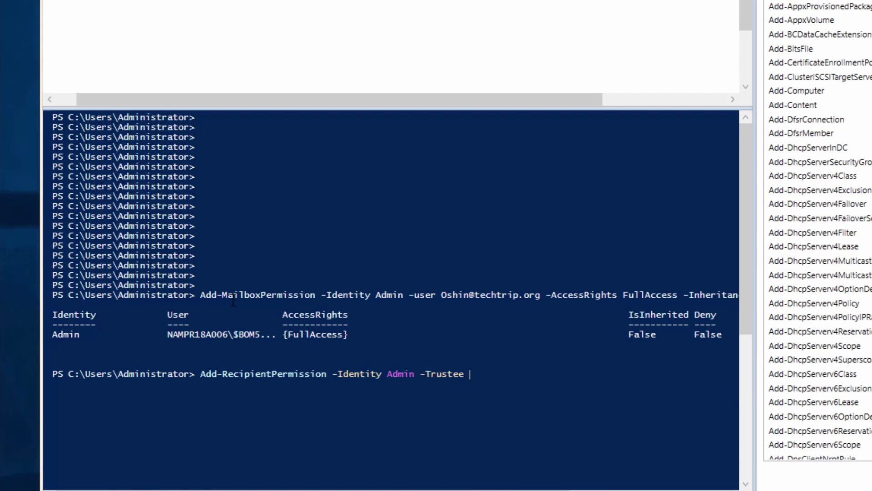
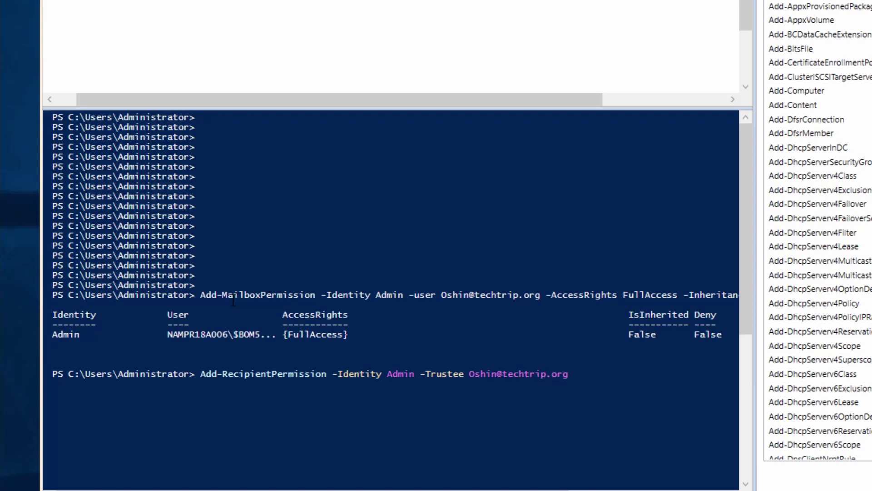
text( -)
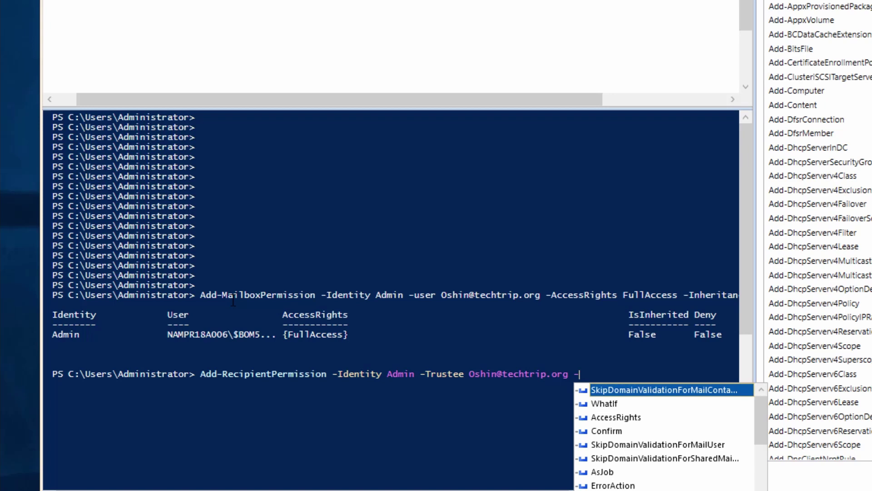
text(Acc)
key(Tab)
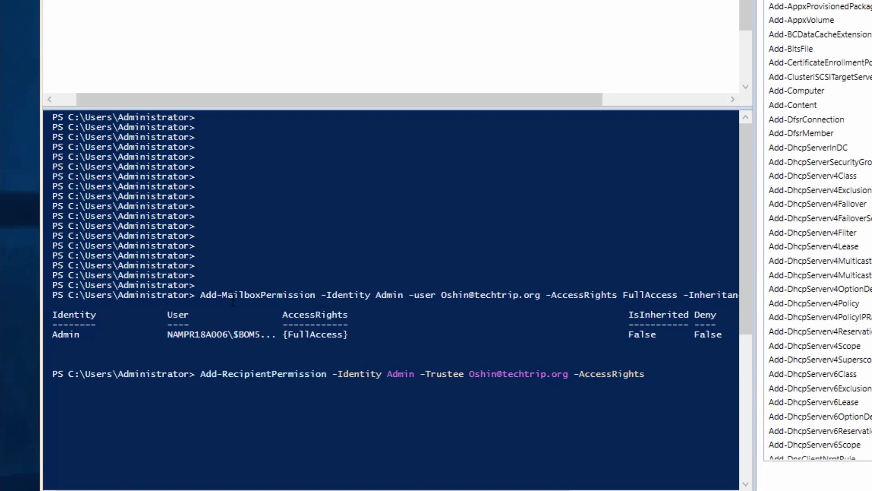
text(SendAs)
key(Return)
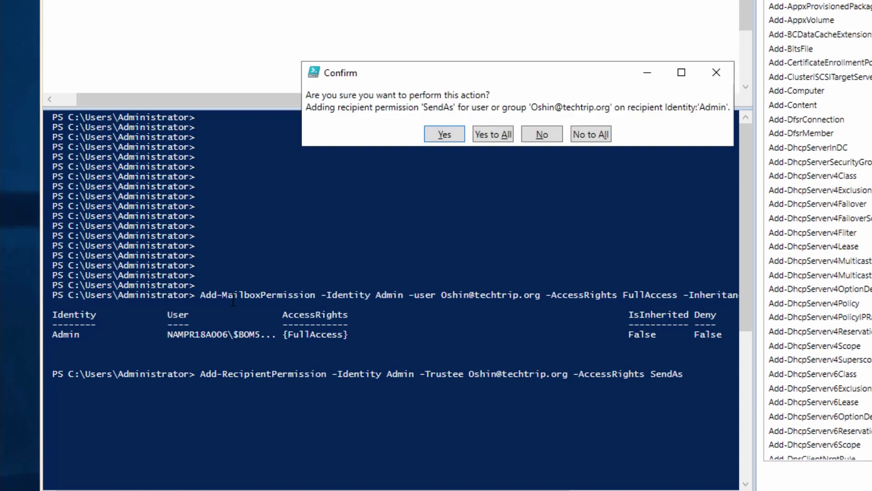
click(497, 136)
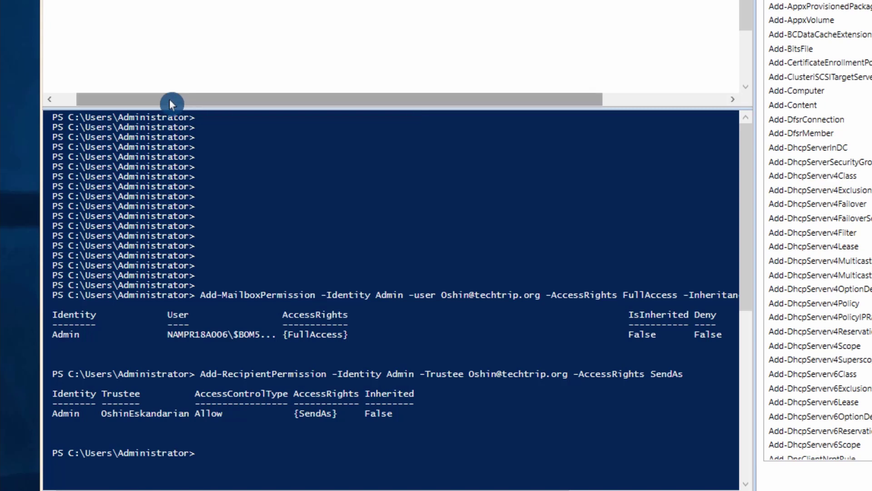
- Run Get-MailboxPermission and Get-RecipientPermission checks confirming the user's FullAccess and SendAs on Admin
drag(82, 100, 62, 100)
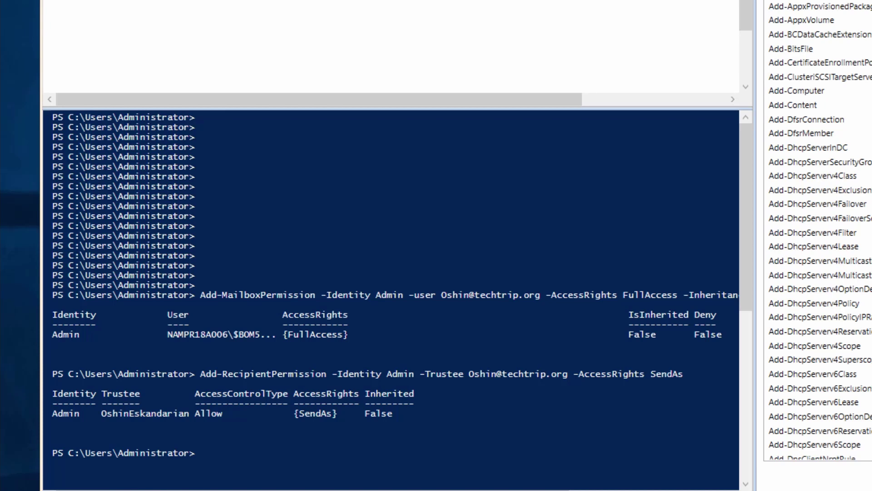
key(F8)
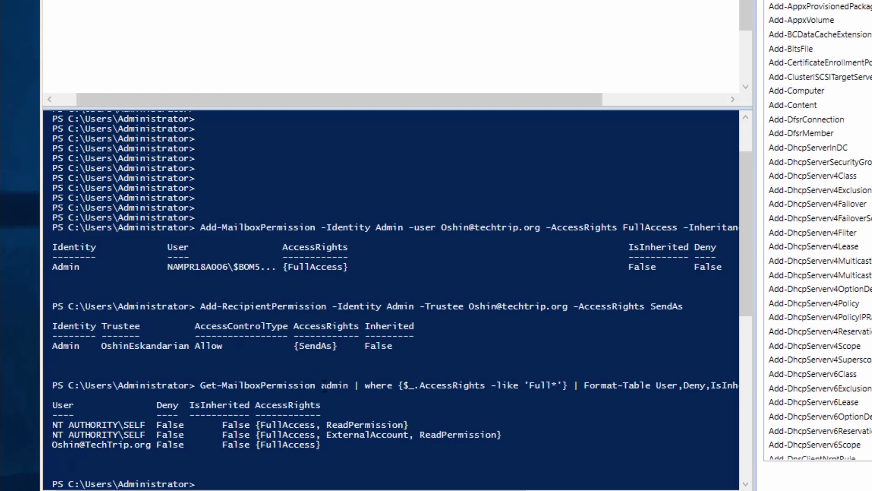
drag(322, 385, 348, 385)
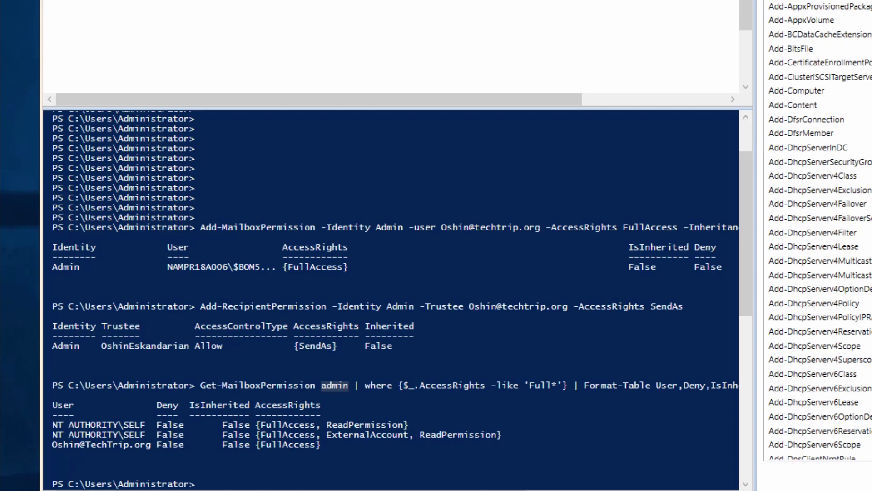
key(ctrl+v)
key(Return)
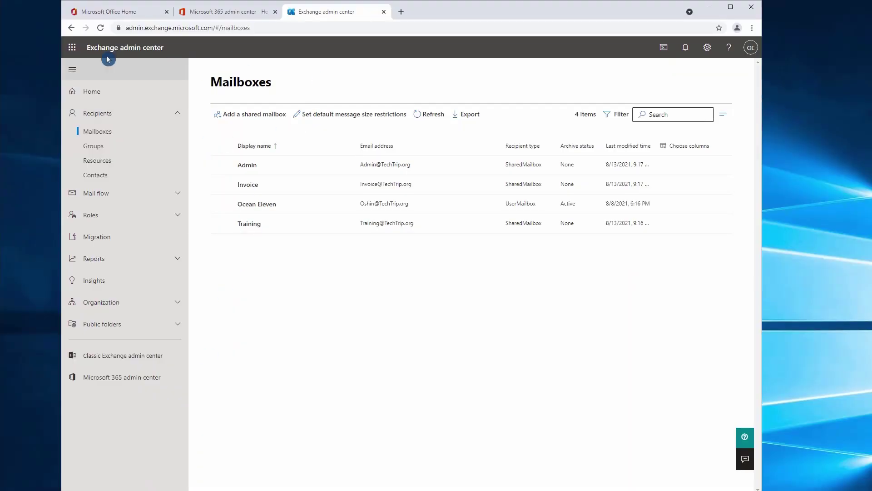
- Review Admin's delegation showing the user under Read and manage and Send as
click(248, 168)
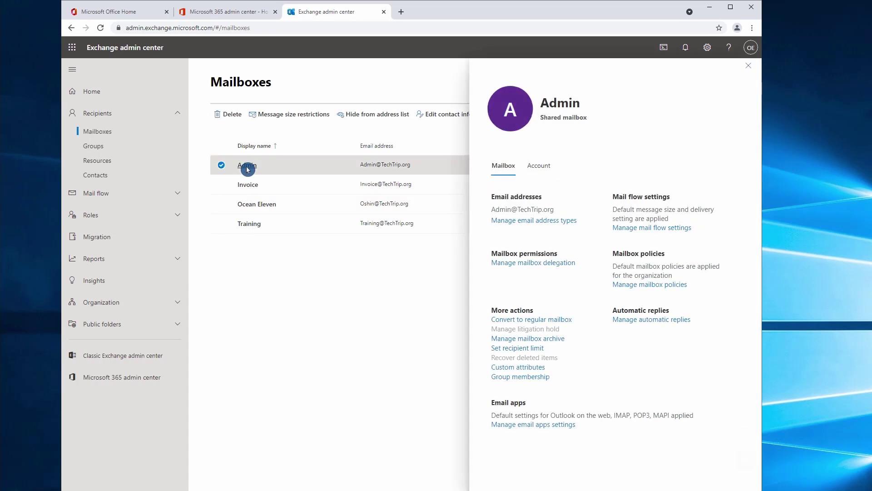
click(512, 263)
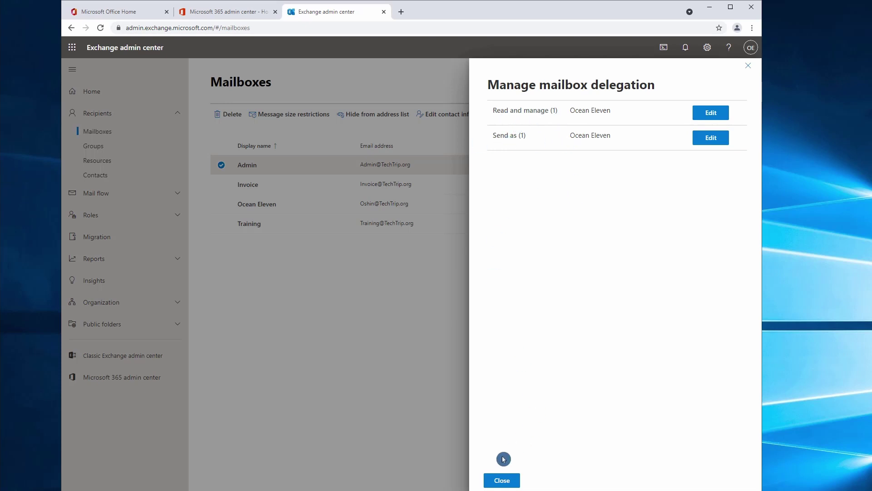
click(502, 480)
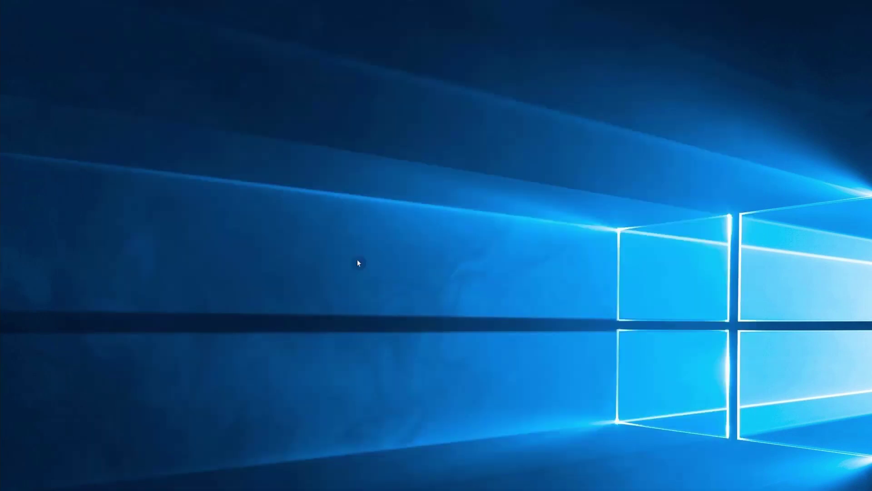